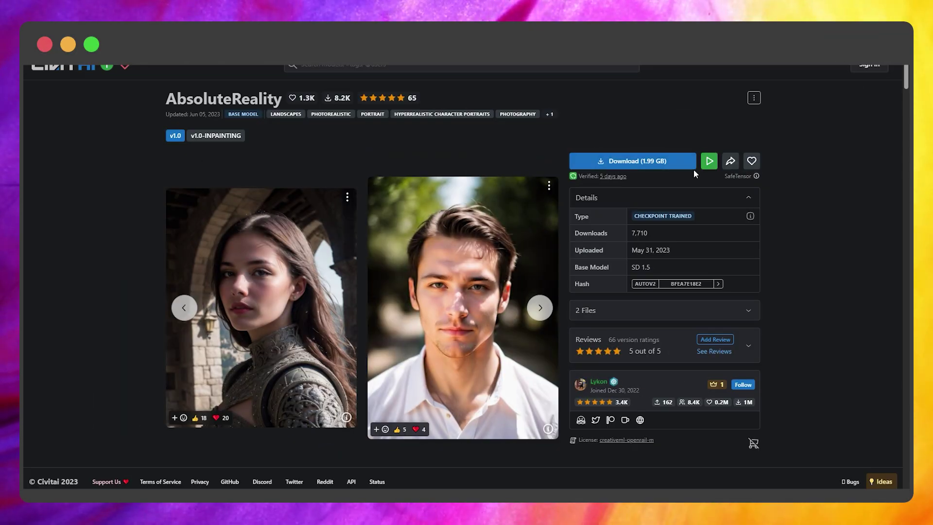
# Choose SeaArt.AI from Civitai's list of services that run the AbsoluteReality model
pyautogui.click(710, 163)
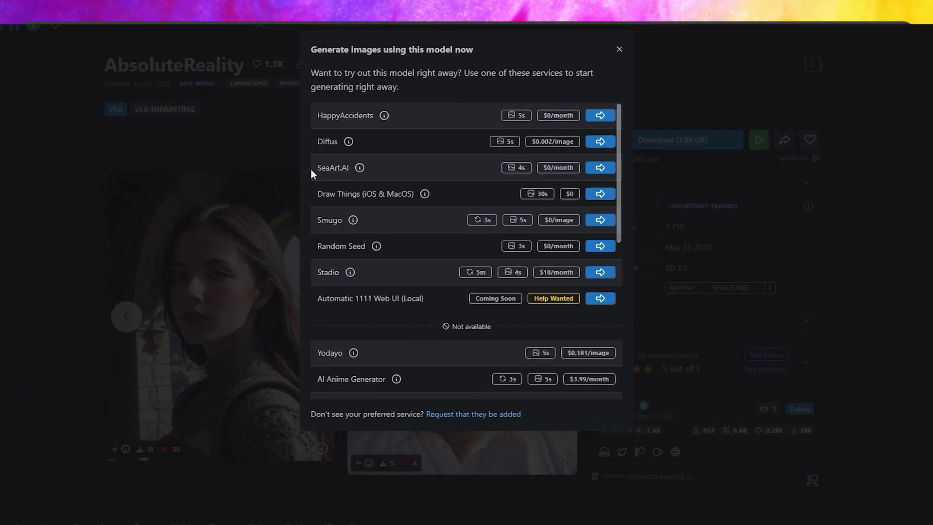
pyautogui.moveTo(341, 184); pyautogui.dragTo(369, 185)
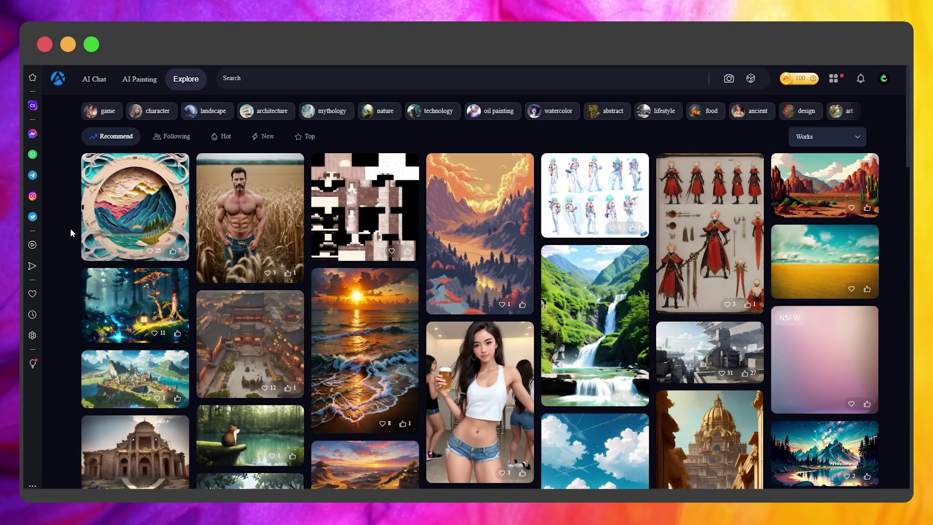
# Open SeaArt's AI Painting generator and switch its mode to SeaArt(S2)
pyautogui.click(145, 82)
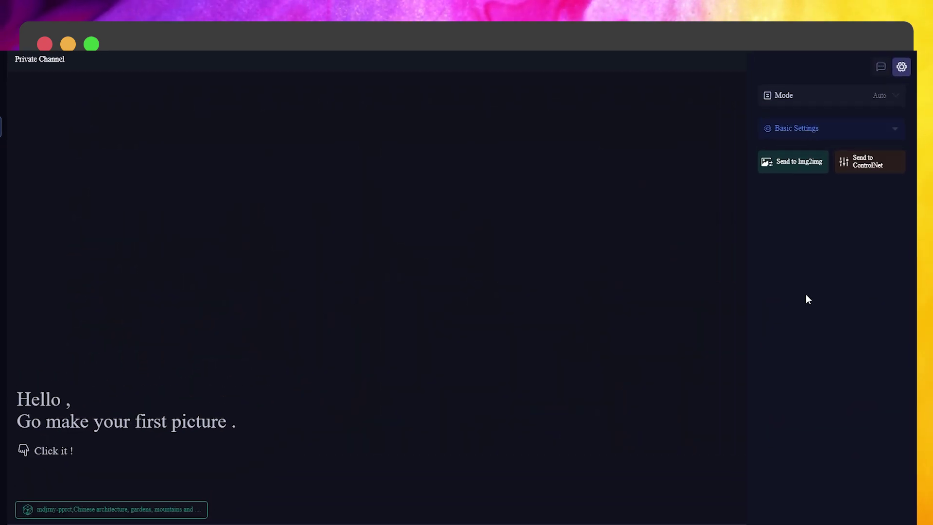
pyautogui.click(887, 101)
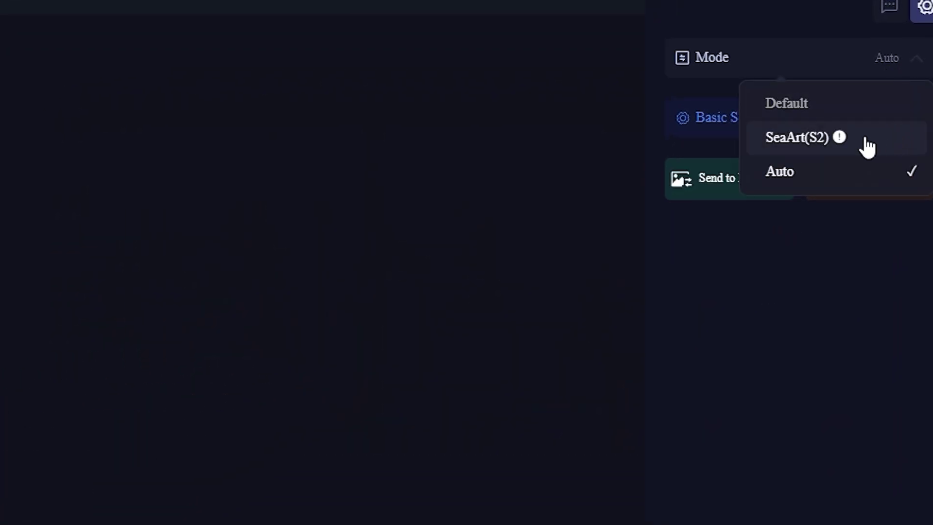
pyautogui.click(867, 147)
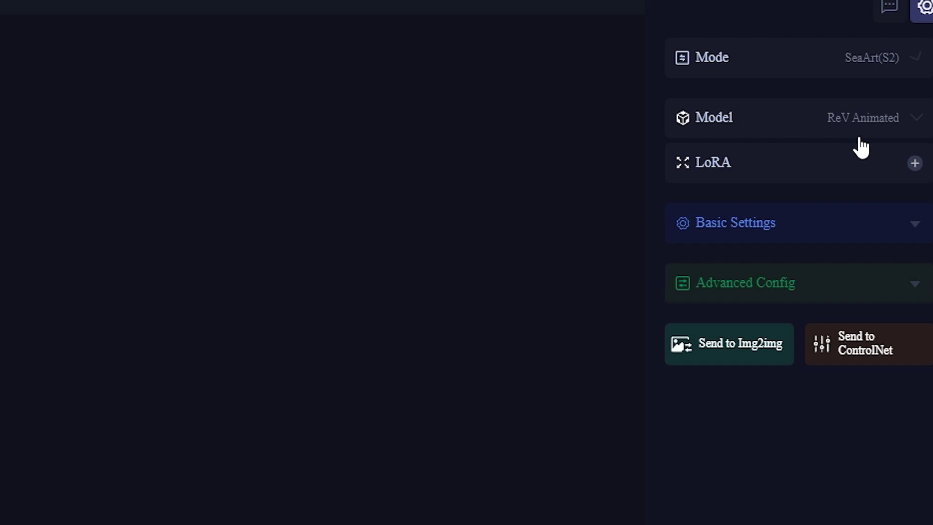
# Open the full model catalogue from the Model dropdown and start a name search
pyautogui.click(871, 121)
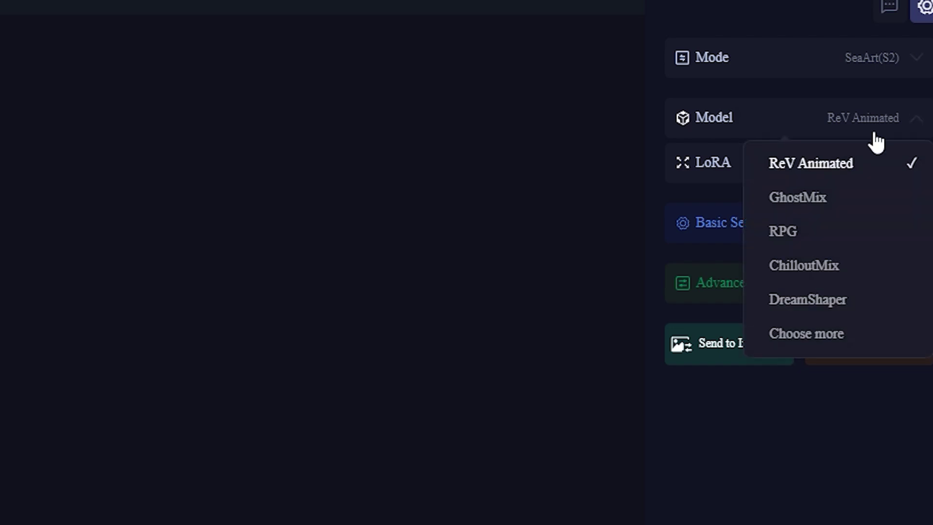
pyautogui.click(880, 341)
pyautogui.click(299, 123)
pyautogui.write('a')
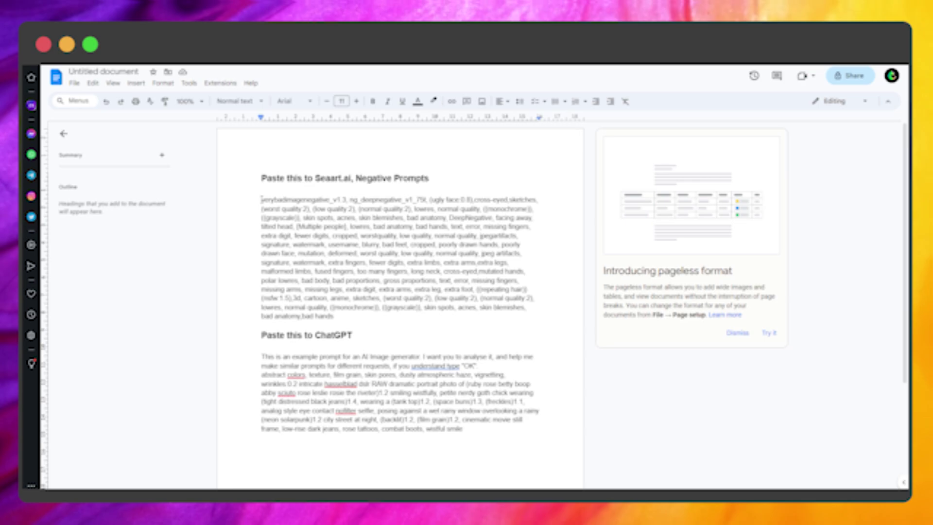
# Paste the Google Docs negative prompts into SeaArt's Negative Prompts box, then select the ChatGPT example prompt
pyautogui.moveTo(263, 200); pyautogui.dragTo(340, 316)
pyautogui.rightClick(376, 305)
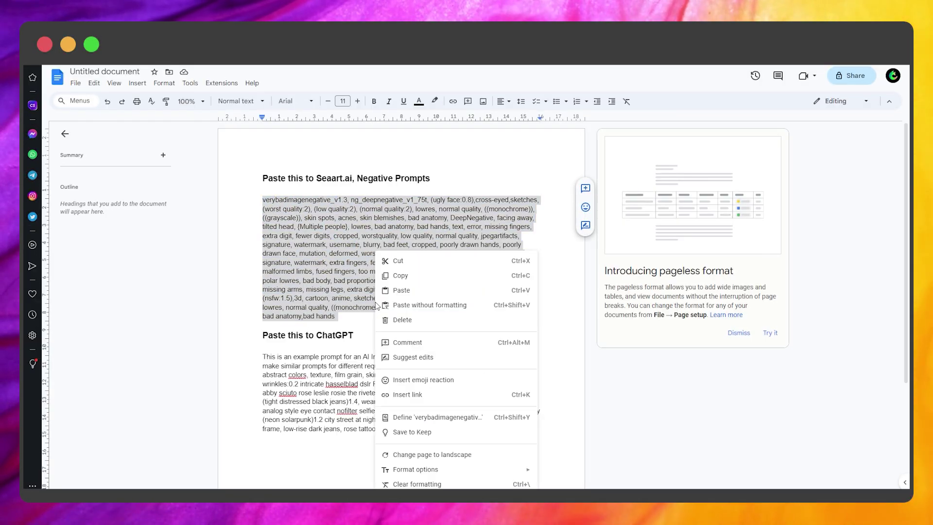
pyautogui.click(405, 276)
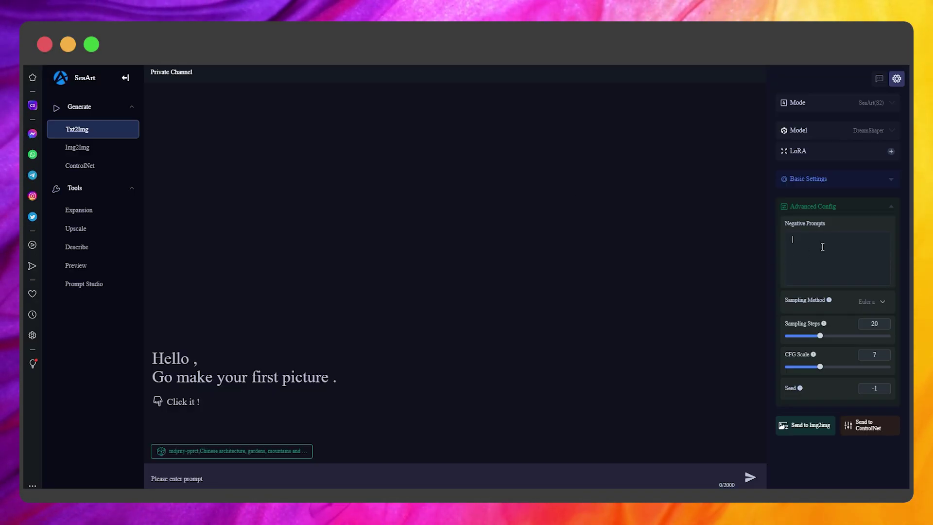
pyautogui.rightClick(822, 247)
pyautogui.click(738, 319)
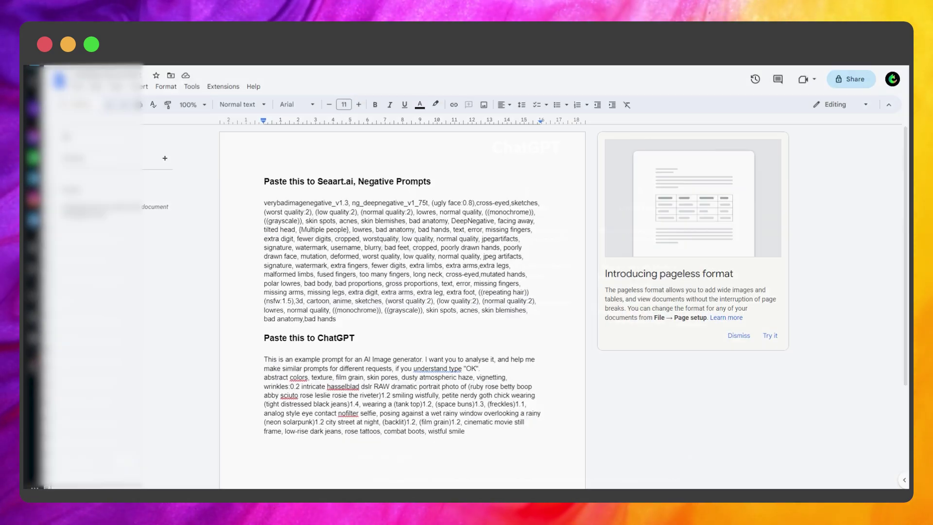
pyautogui.moveTo(262, 356); pyautogui.dragTo(475, 432)
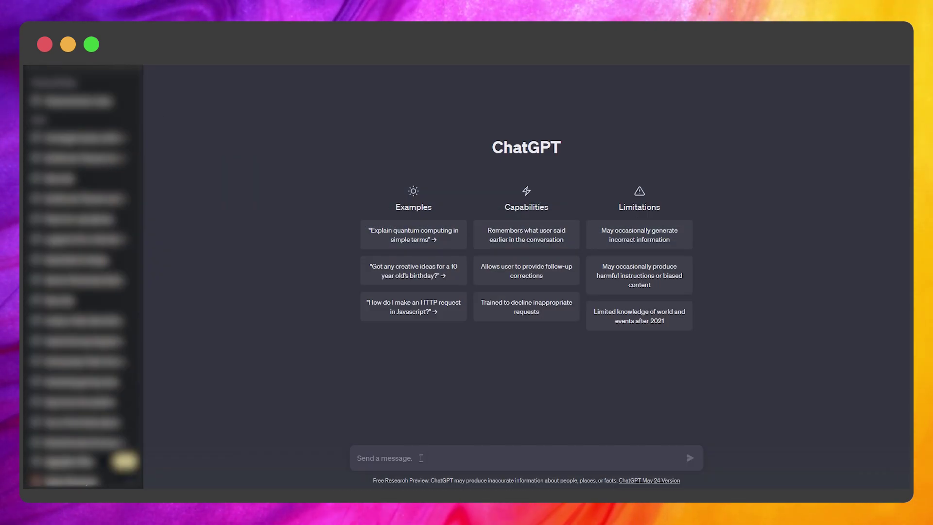
# Paste the example image prompt into a new ChatGPT message and send it
pyautogui.click(389, 464)
pyautogui.hotkey('ctrl', 'v')
pyautogui.click(687, 461)
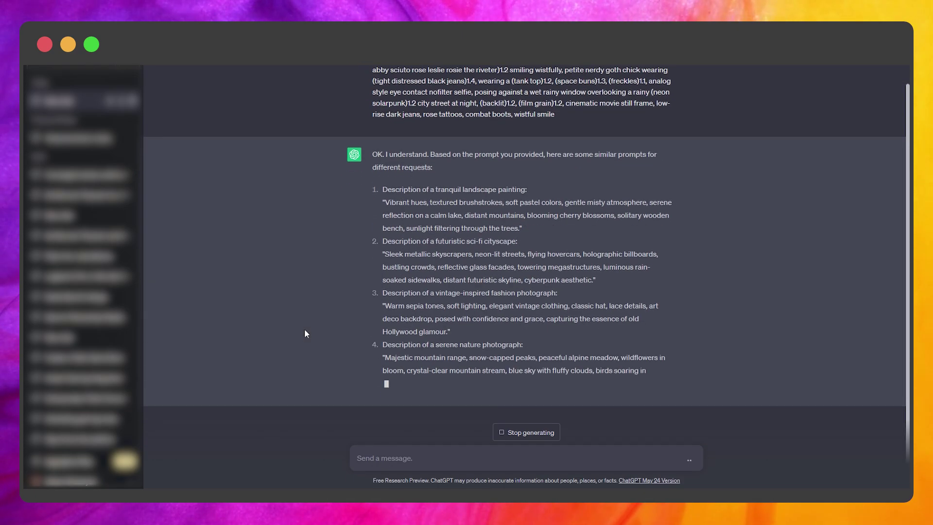
# Generate images from the soft pastel beach-at-sunrise prompt in SeaArt and preview one full size
pyautogui.tripleClick(374, 139)
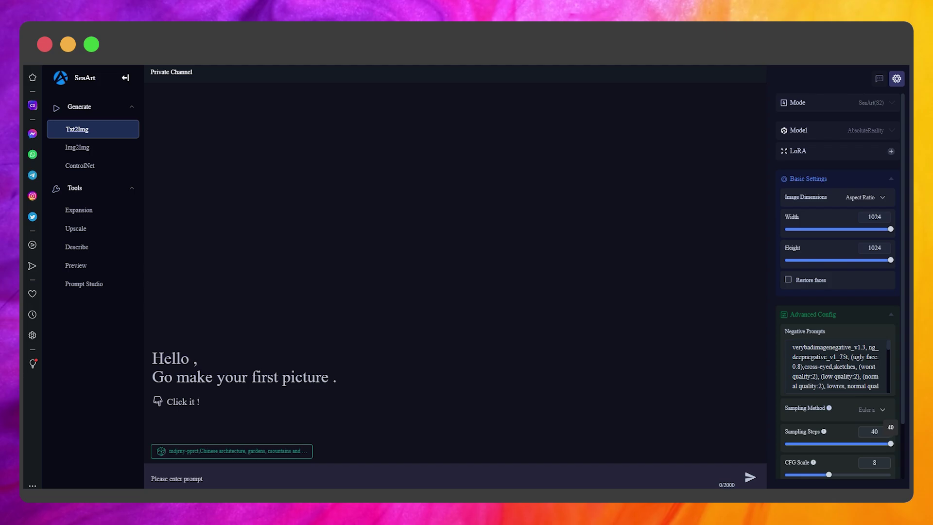
pyautogui.hotkey('ctrl', 'v')
pyautogui.click(749, 476)
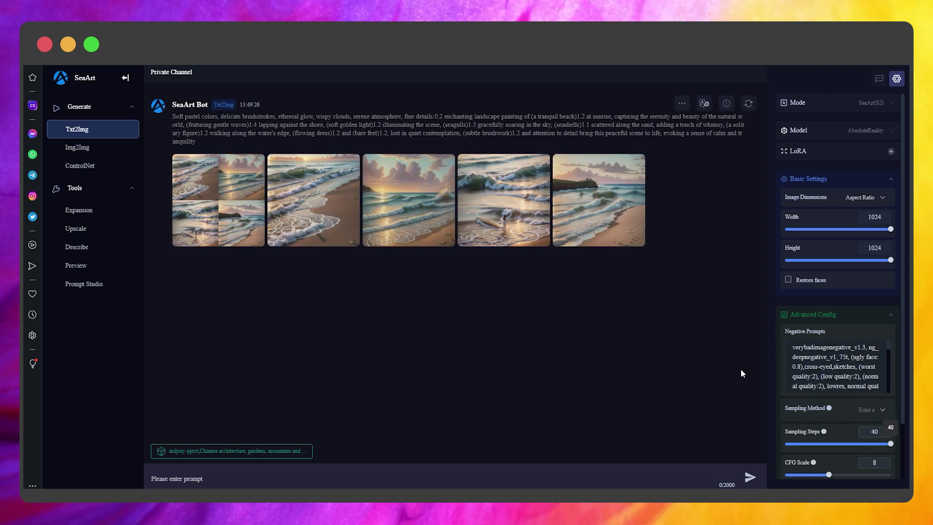
pyautogui.click(214, 200)
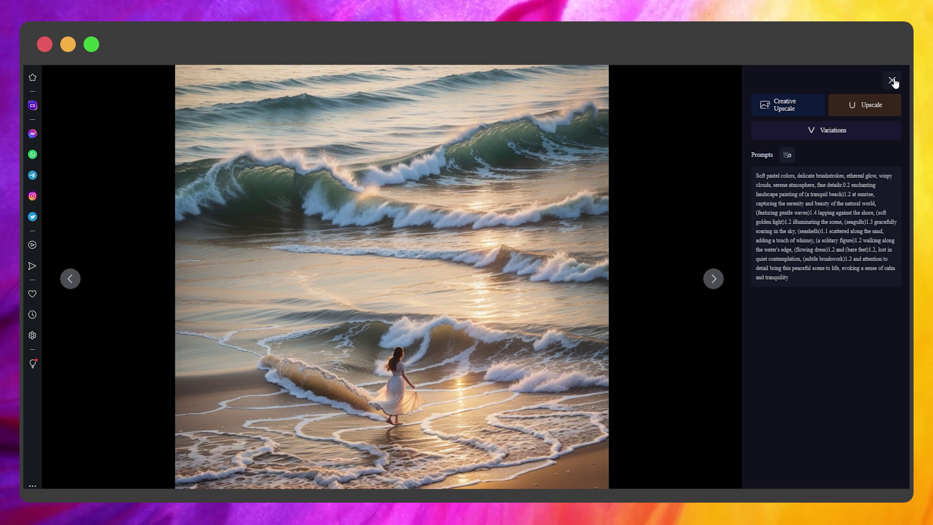
pyautogui.click(893, 82)
pyautogui.write('a')
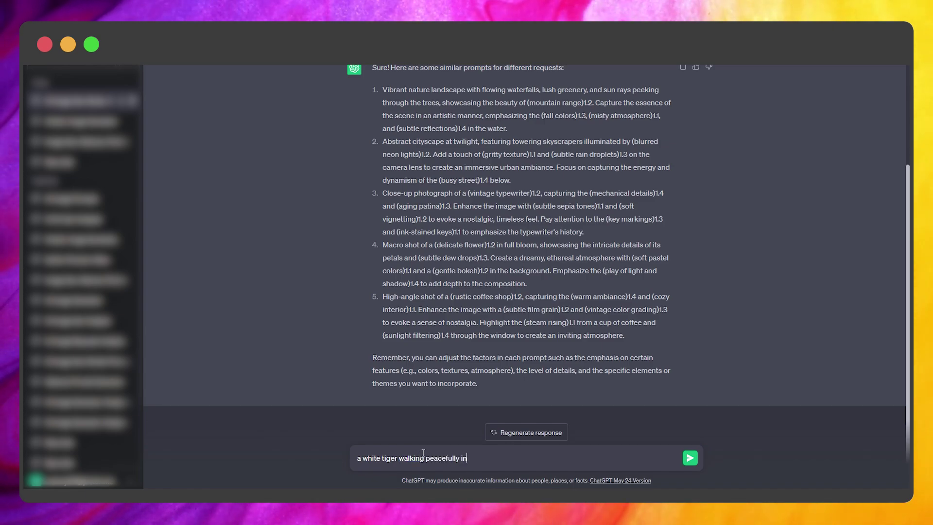
# Ask ChatGPT for a prompt of a white tiger walking peacefully in a forest
pyautogui.write('the fores')
pyautogui.press('Return')
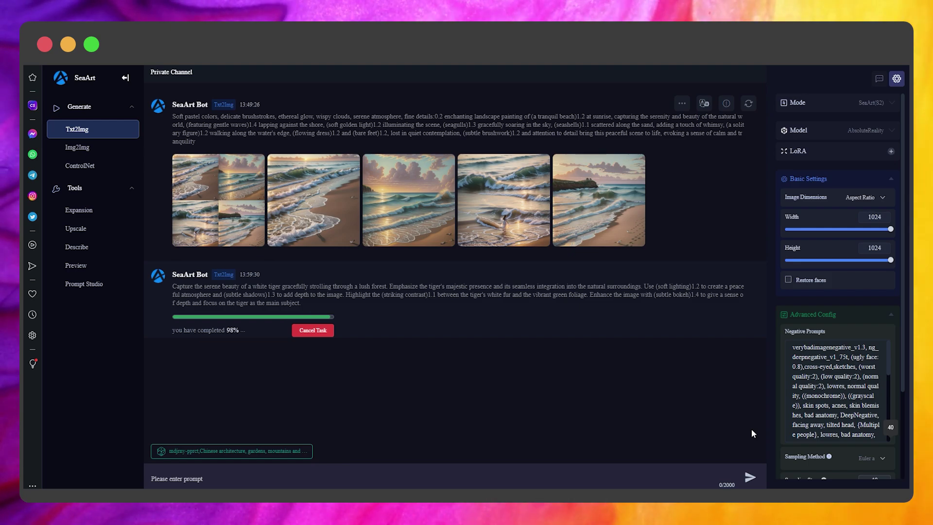
# Browse the white tiger results, then upscale one tiger and create variations of it
pyautogui.click(583, 321)
pyautogui.click(714, 281)
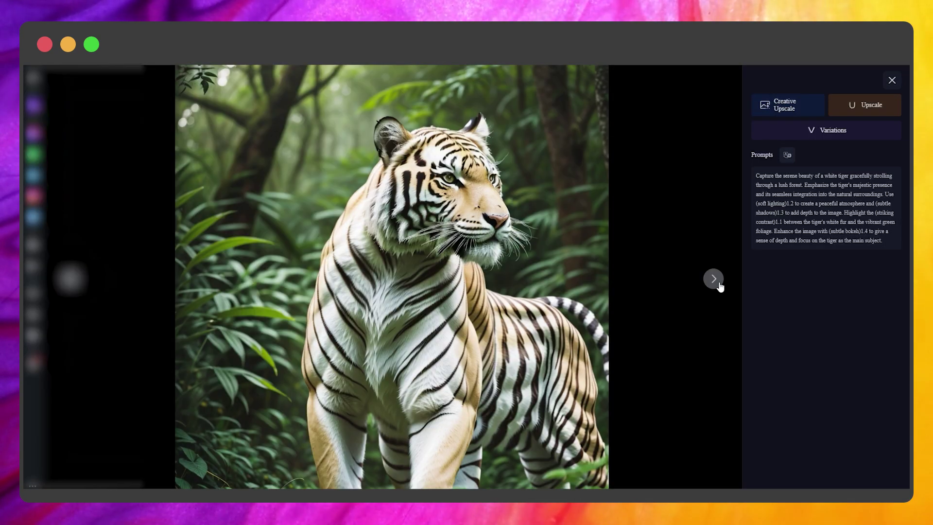
pyautogui.click(719, 282)
pyautogui.press('Escape')
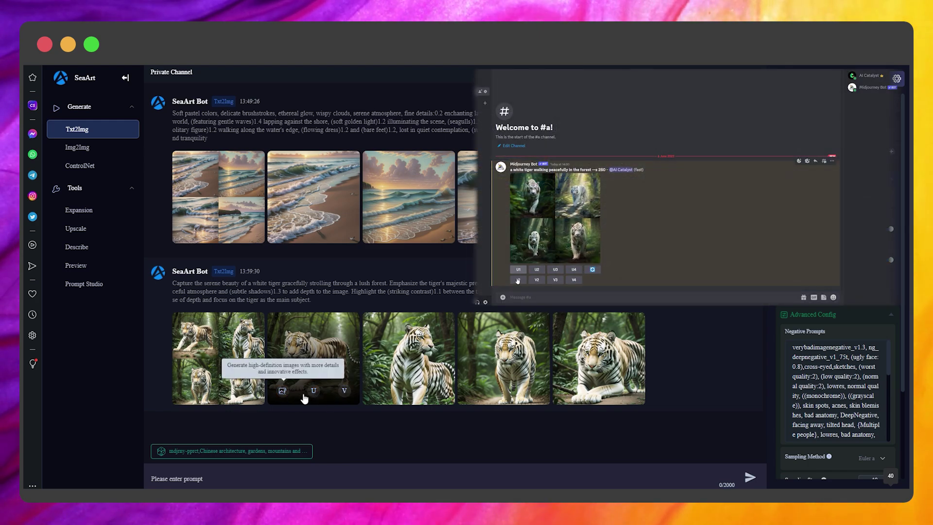
pyautogui.click(304, 398)
pyautogui.click(350, 323)
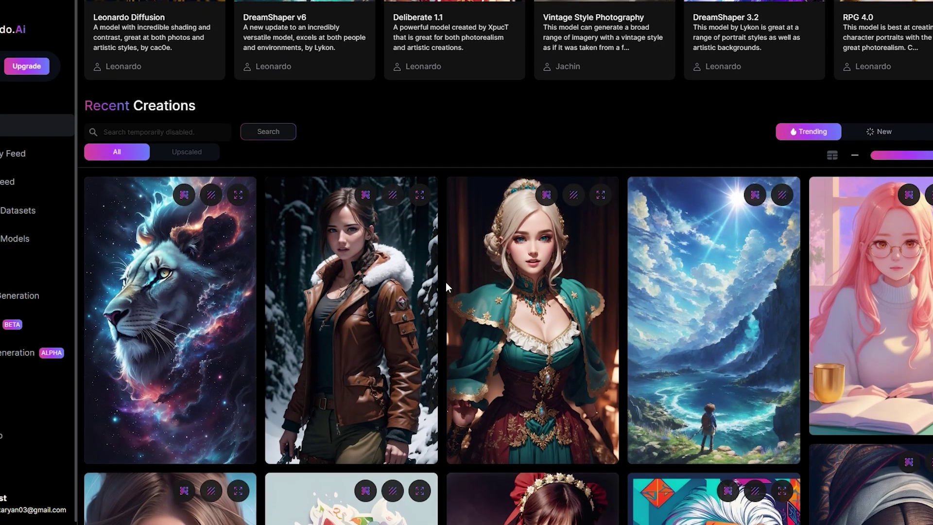
# Scroll through the Leonardo.Ai community image gallery
pyautogui.scroll(-4, 445, 287)
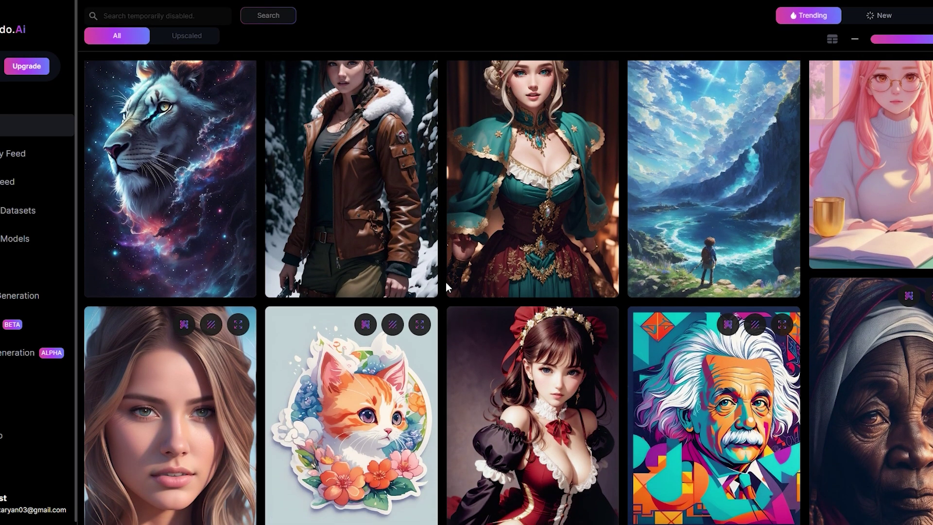
pyautogui.scroll(-2, 452, 291)
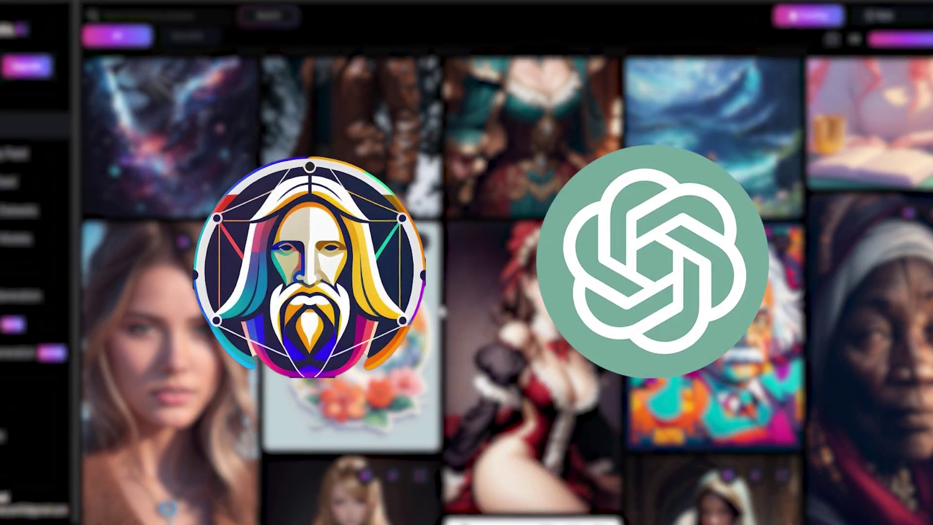
pyautogui.scroll(-5, 505, 287)
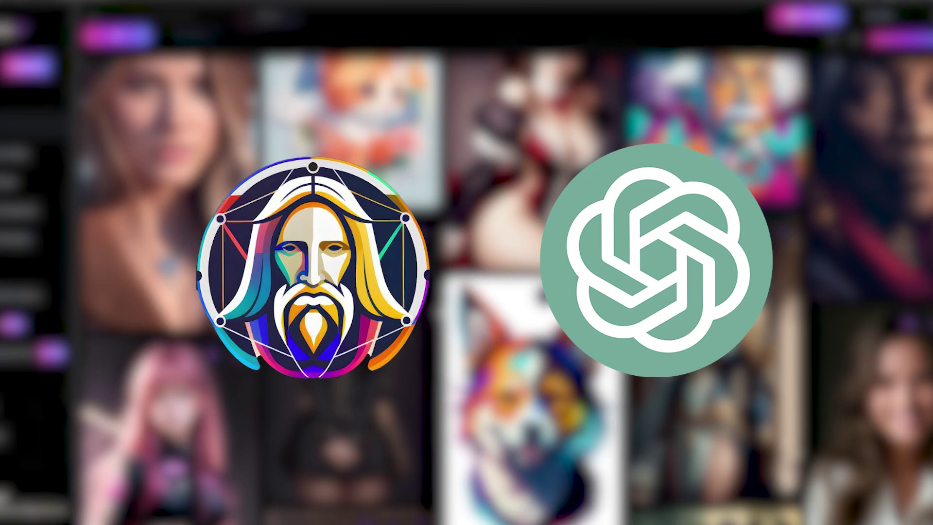
pyautogui.scroll(-5, 501, 286)
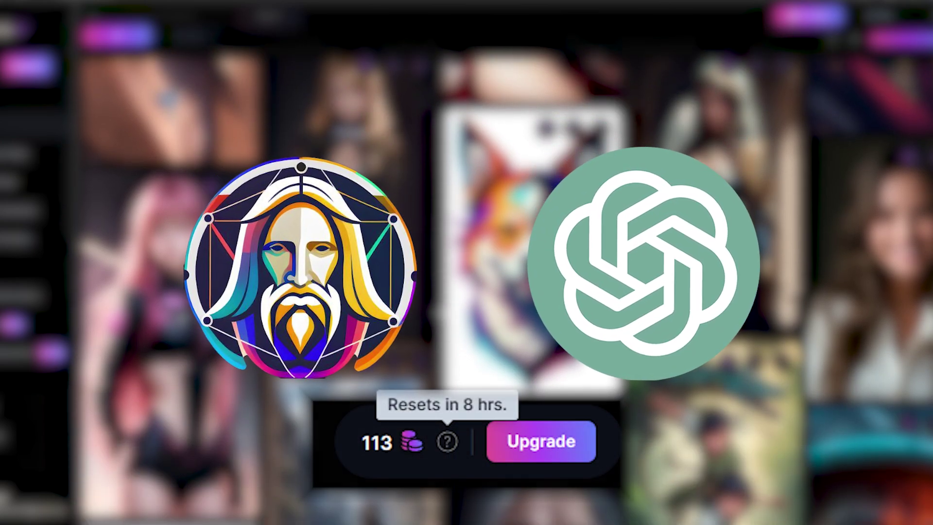
pyautogui.scroll(-2, 500, 287)
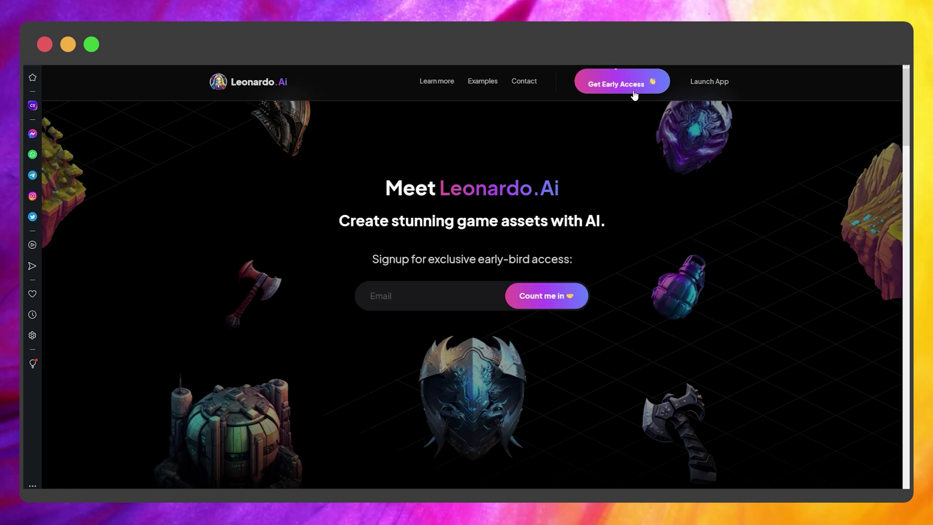
# Preview and dismiss the Get Early Access form, then follow the footer's Discord link
pyautogui.click(633, 91)
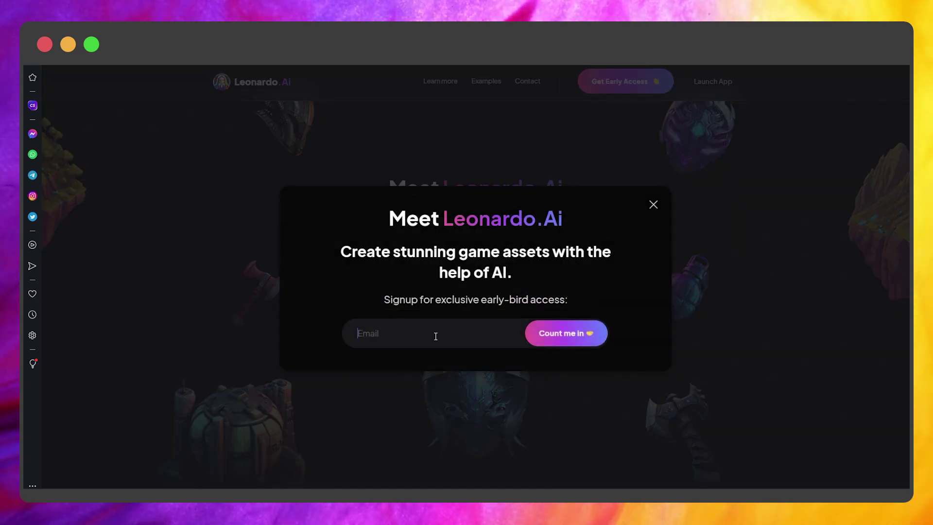
pyautogui.click(653, 205)
pyautogui.scroll(-20, 610, 248)
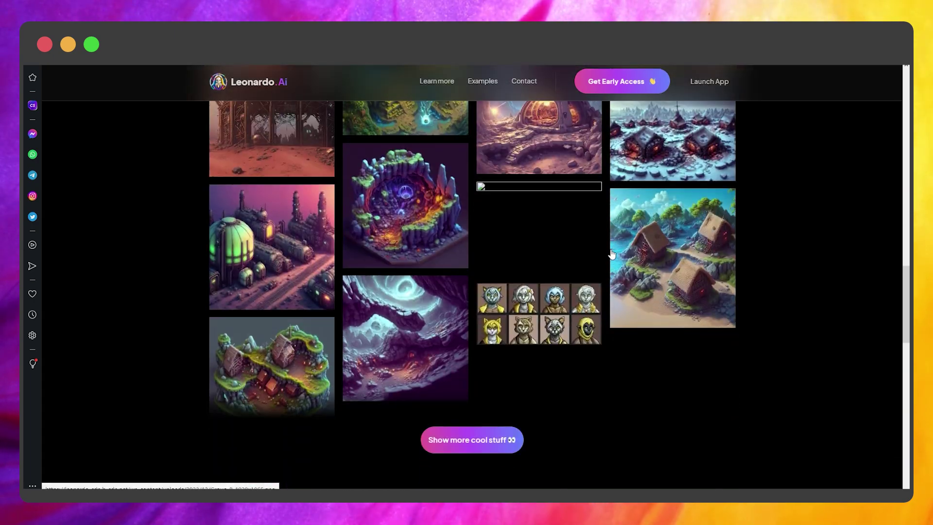
pyautogui.scroll(-15, 611, 253)
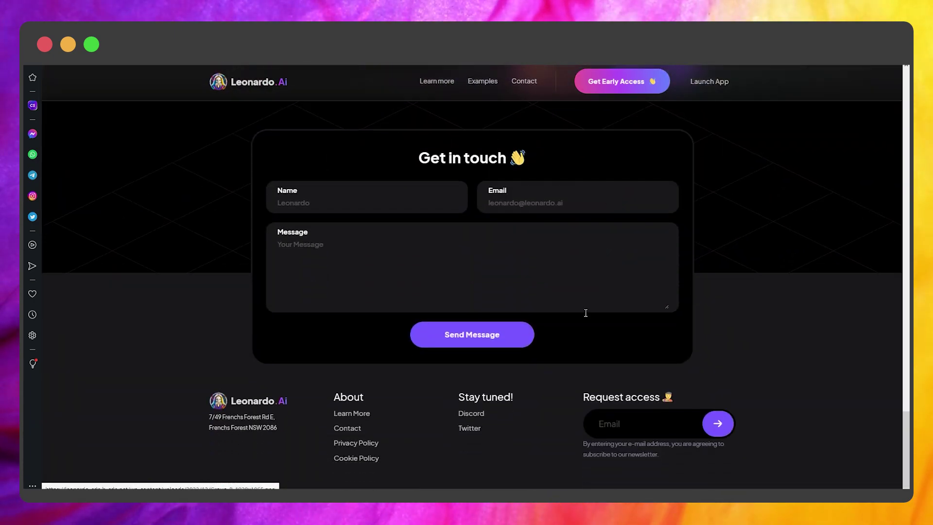
pyautogui.click(471, 415)
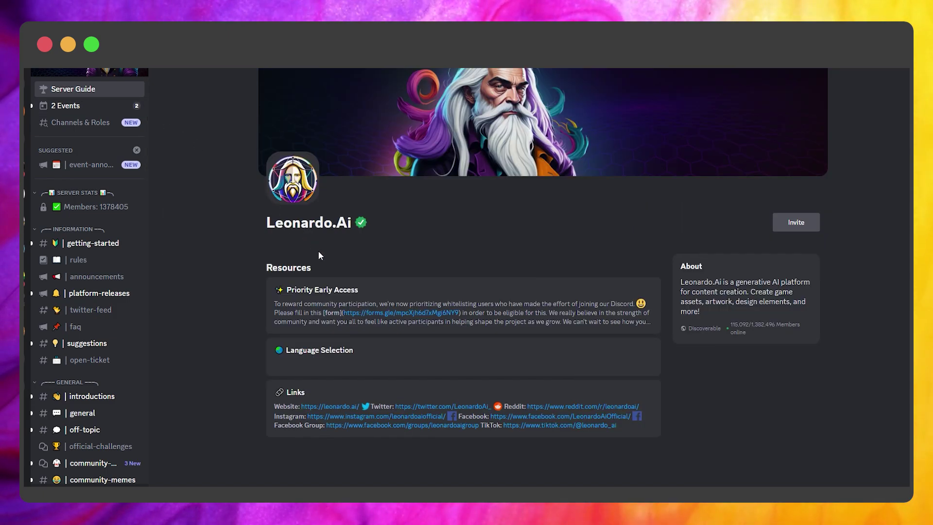
# Open the Priority Whitelist form linked in the Discord server guide and scroll through it
pyautogui.click(374, 314)
pyautogui.scroll(-5, 265, 203)
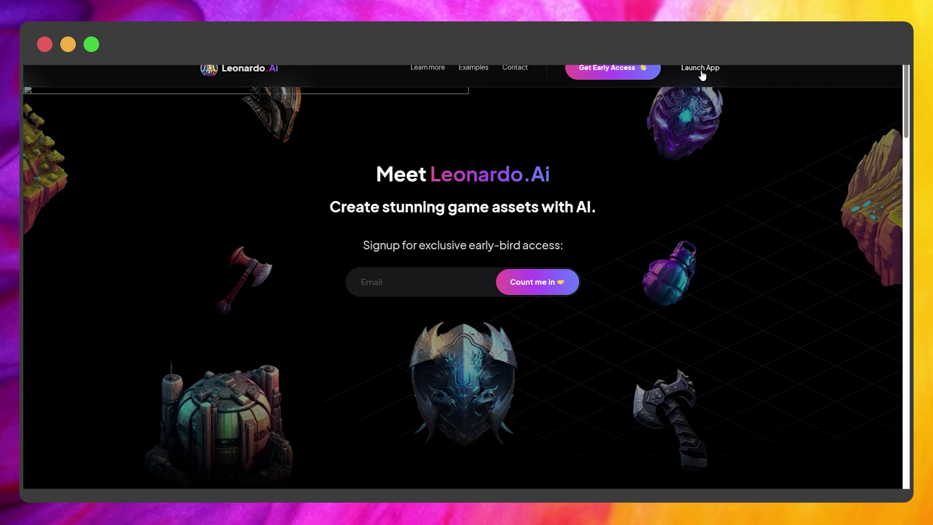
# Launch Leonardo.Ai as a whitelisted user, open AI Image Generation, and ask ChatGPT for a beautiful-scene prompt
pyautogui.click(701, 69)
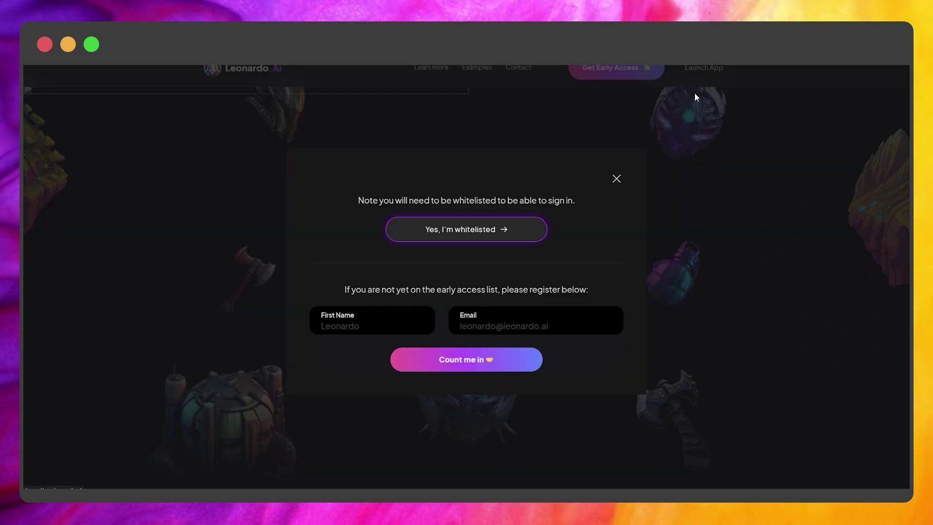
pyautogui.click(477, 232)
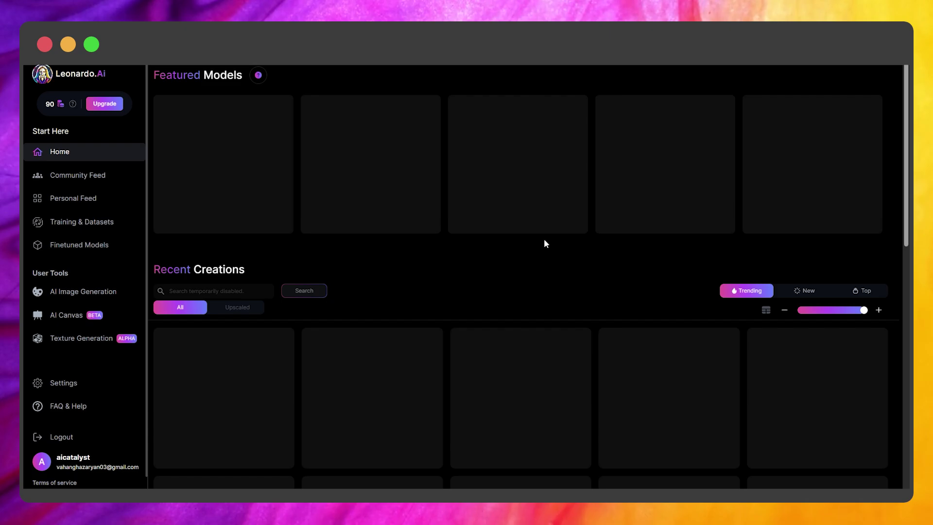
pyautogui.click(75, 293)
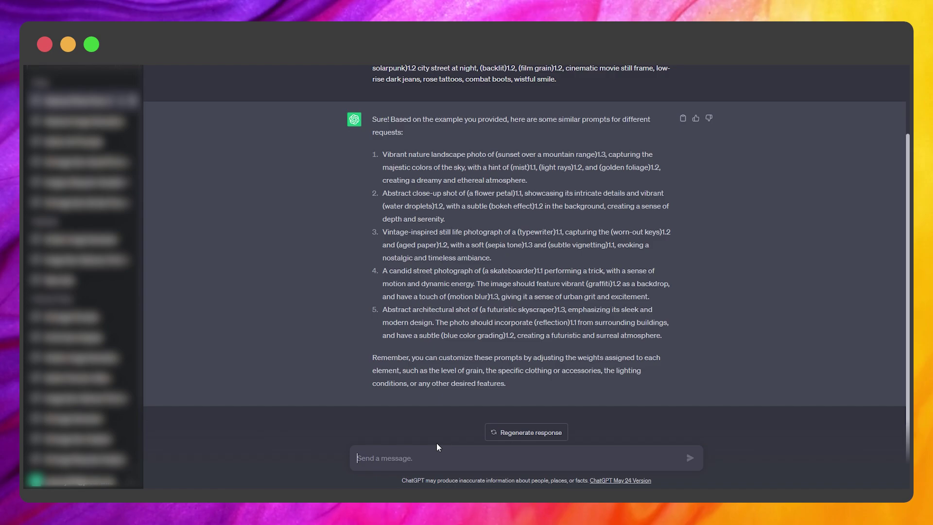
pyautogui.write('gener')
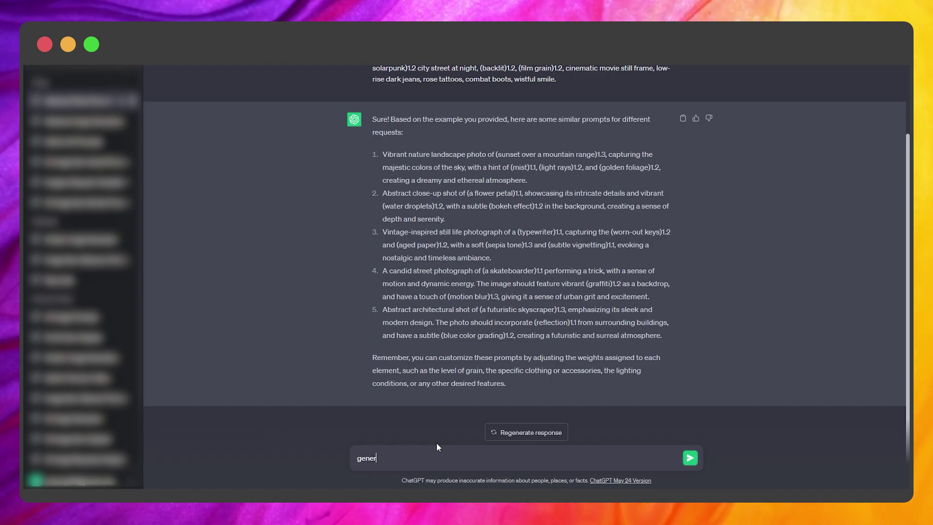
pyautogui.write('ate a prompt for something beautiful')
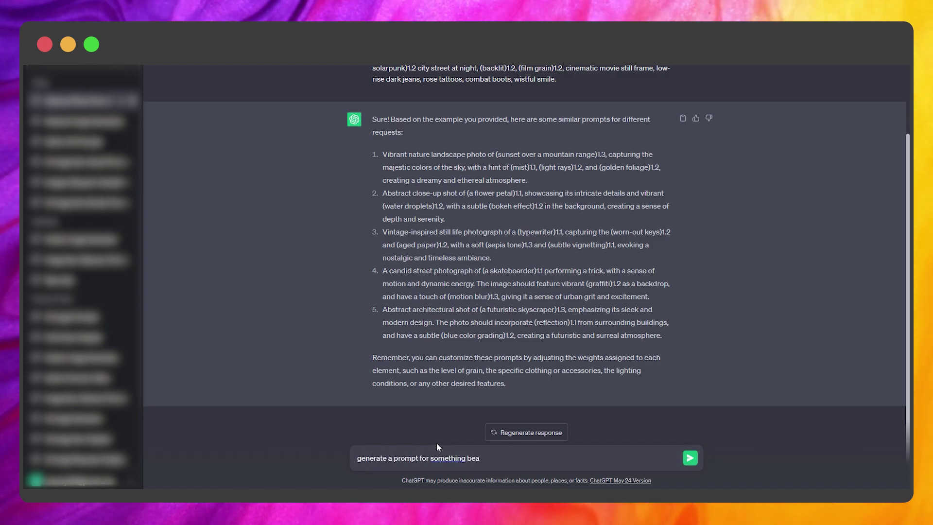
pyautogui.press('Return')
# Replace the old prompt with the mountain-lake prompt and generate with Leonardo Diffusion at 1024×1024
pyautogui.moveTo(377, 327); pyautogui.dragTo(571, 400)
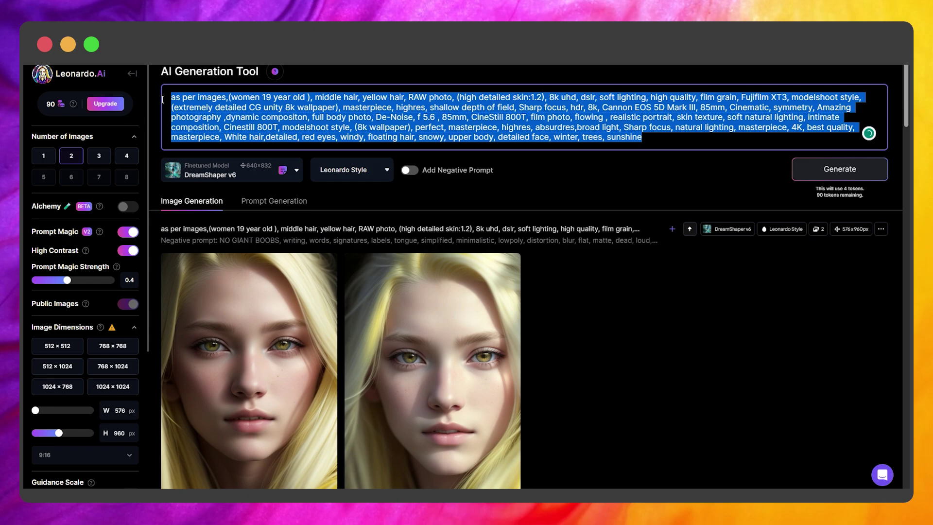
pyautogui.click(285, 155)
pyautogui.click(199, 209)
pyautogui.click(840, 149)
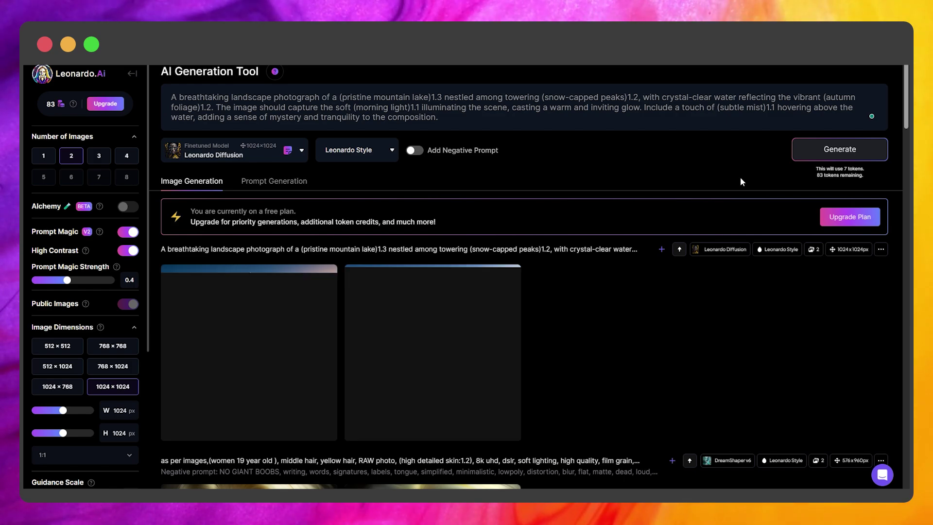
# View the first result, try 1152×648 and 1024×768 sizes, and switch the model to DreamShaper v6
pyautogui.click(249, 350)
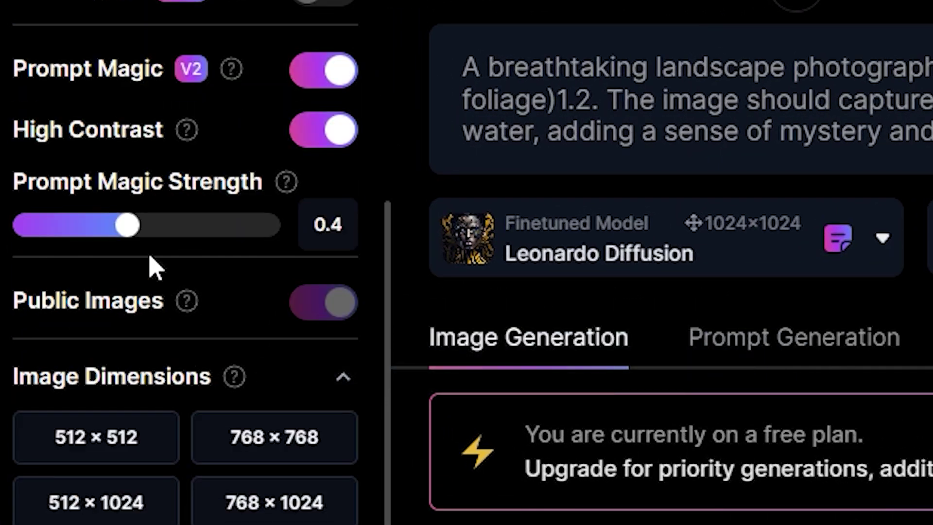
pyautogui.moveTo(76, 332); pyautogui.dragTo(105, 333)
pyautogui.scroll(-3, 98, 388)
pyautogui.click(63, 472)
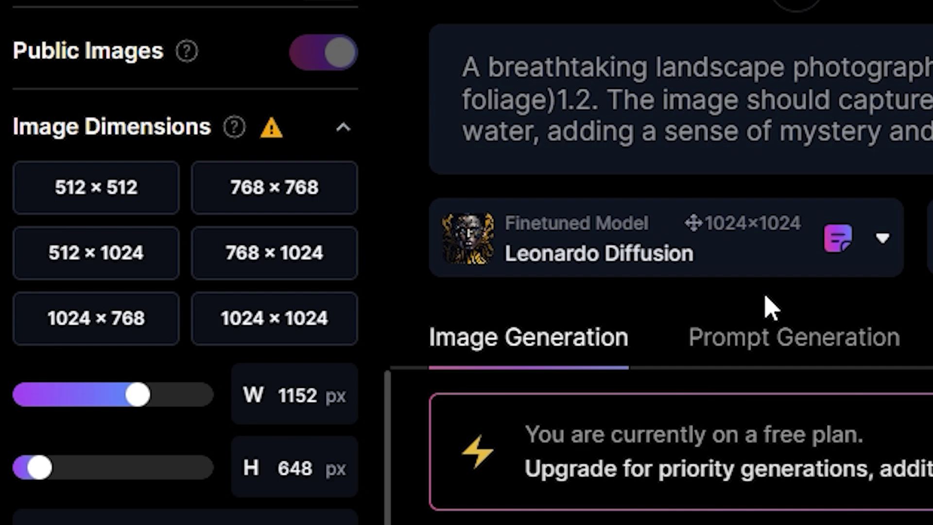
pyautogui.click(767, 275)
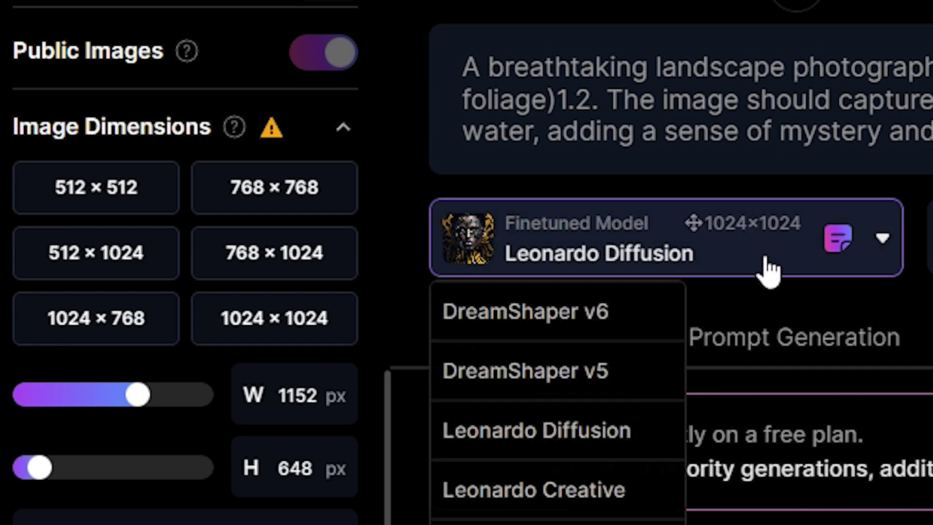
pyautogui.click(636, 319)
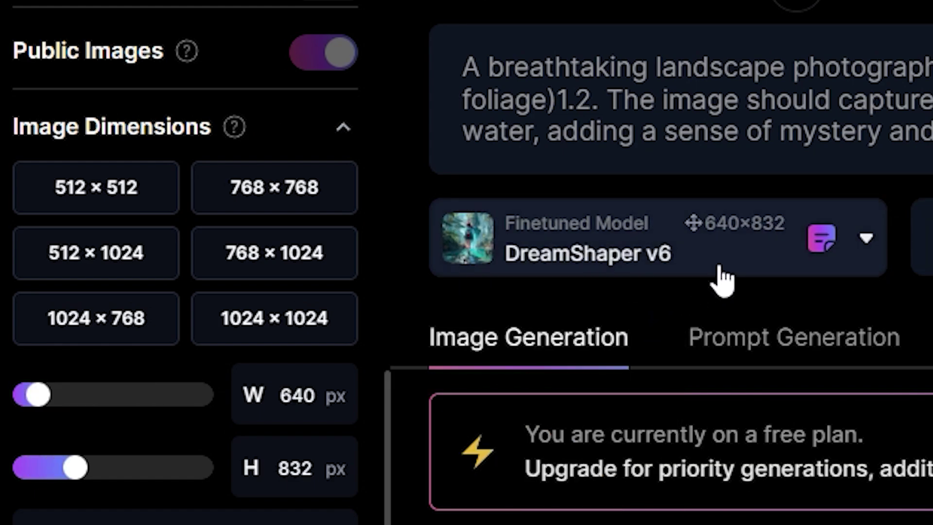